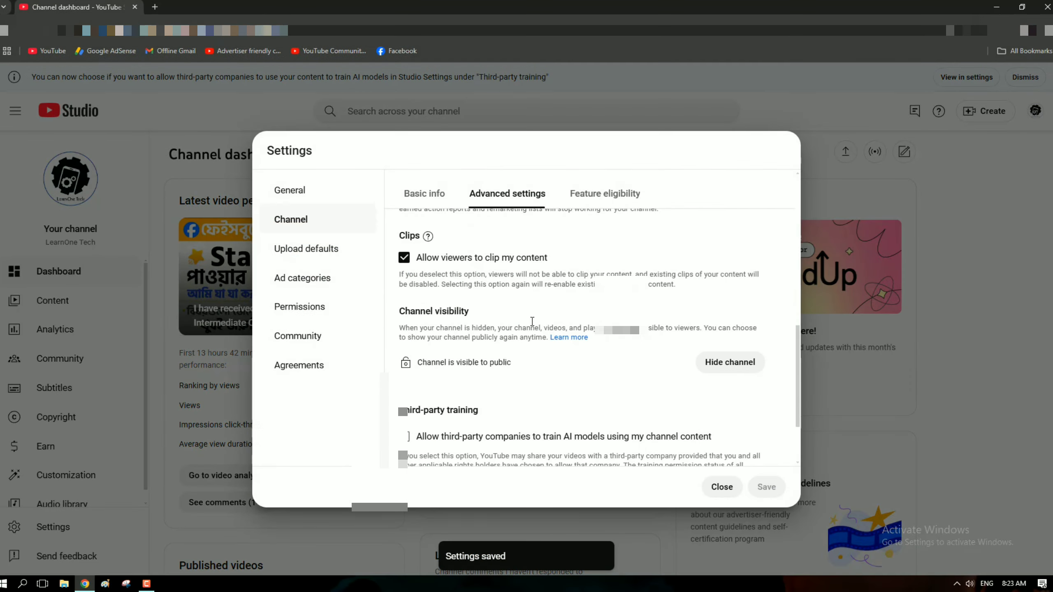
# In the channel's advanced settings, allow third-party companies to train AI models using the channel content
pyautogui.scroll(-4, 578, 412)
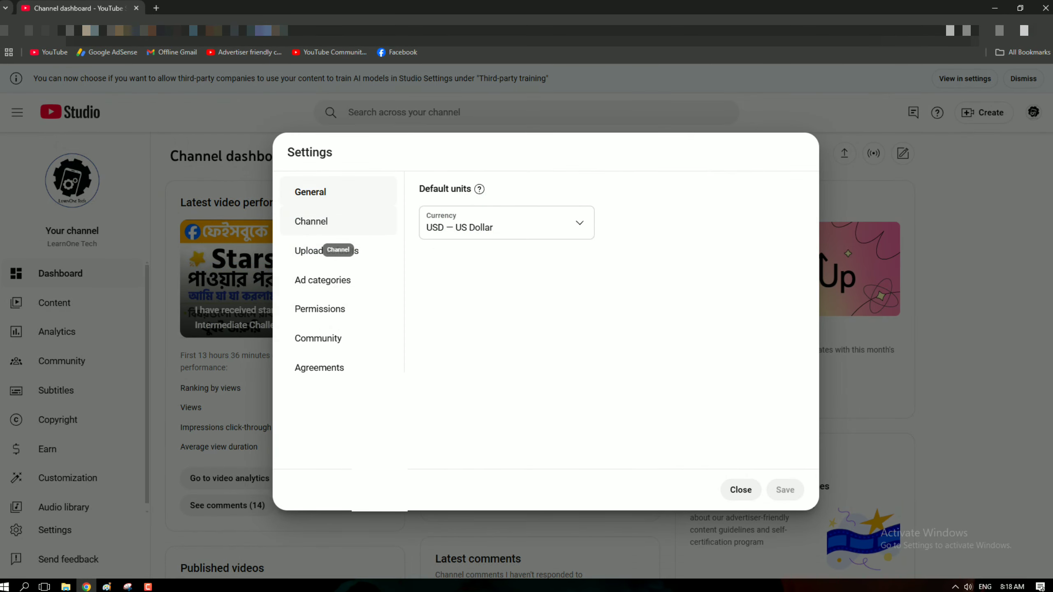
pyautogui.click(328, 221)
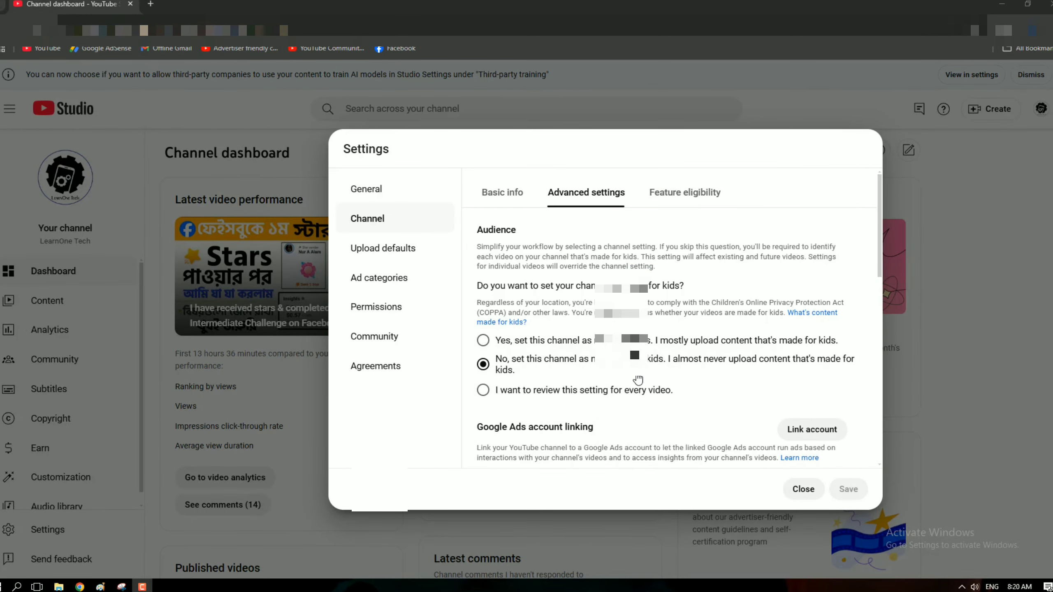
pyautogui.scroll(-8, 638, 379)
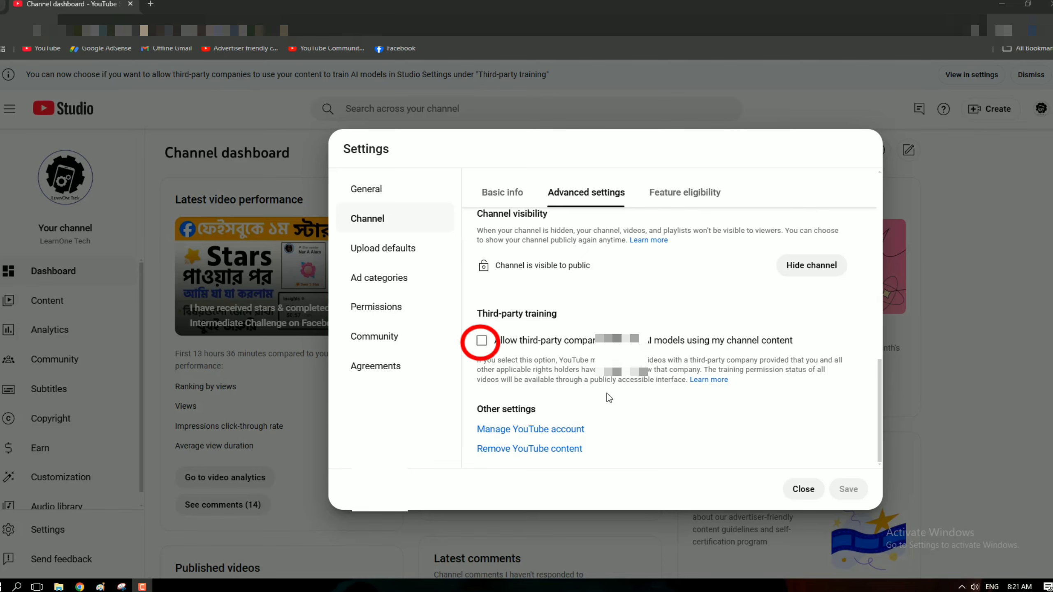
pyautogui.click(502, 340)
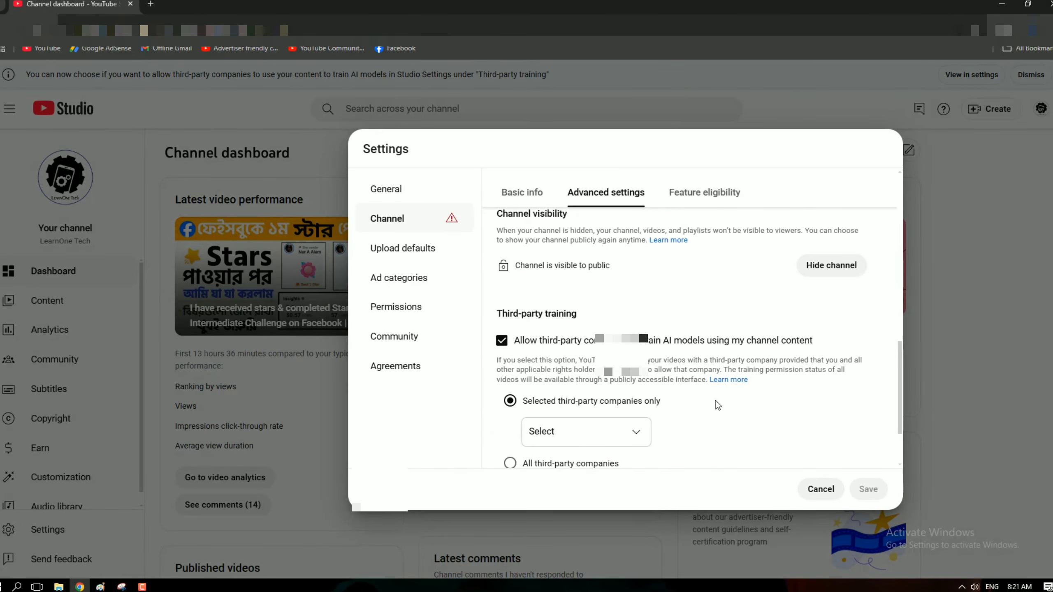
# Review the companies available under selected third-party companies only, and select A121 Labs, Adobe, Amazon and Anthropic
pyautogui.scroll(-2, 715, 400)
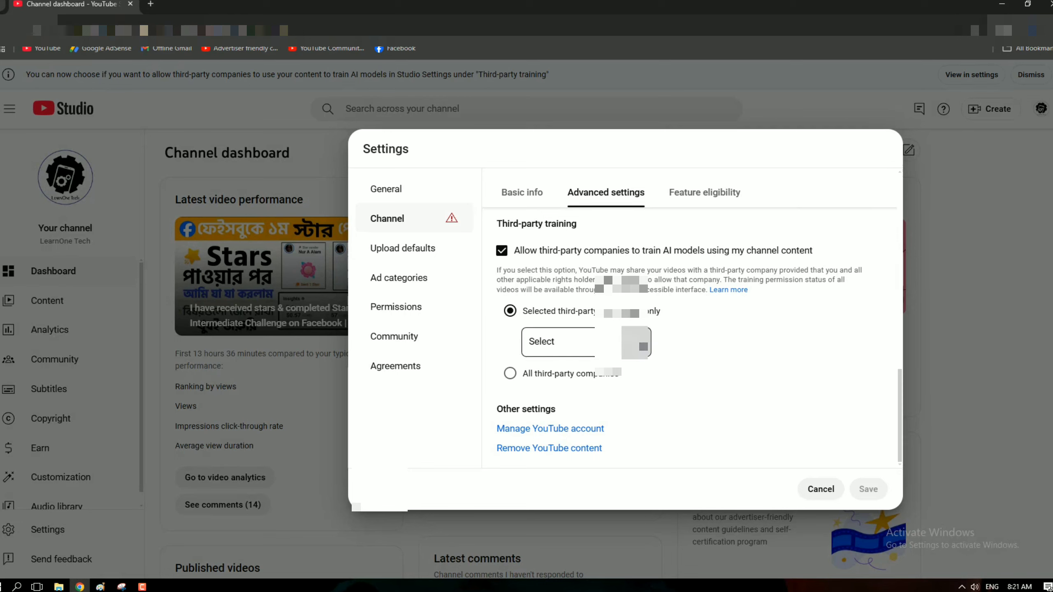
pyautogui.click(642, 345)
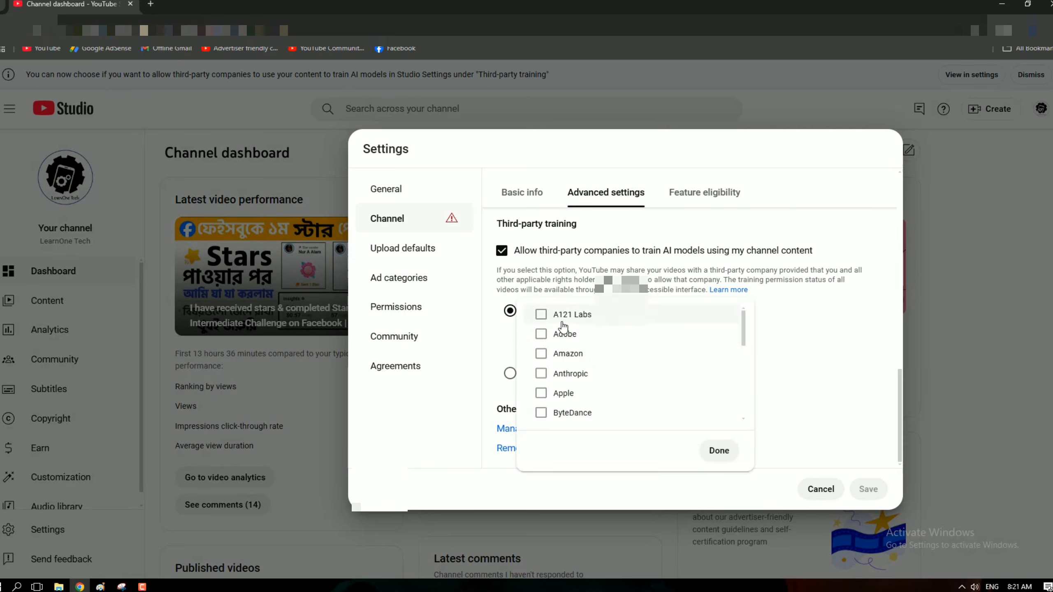
pyautogui.scroll(-4, 580, 349)
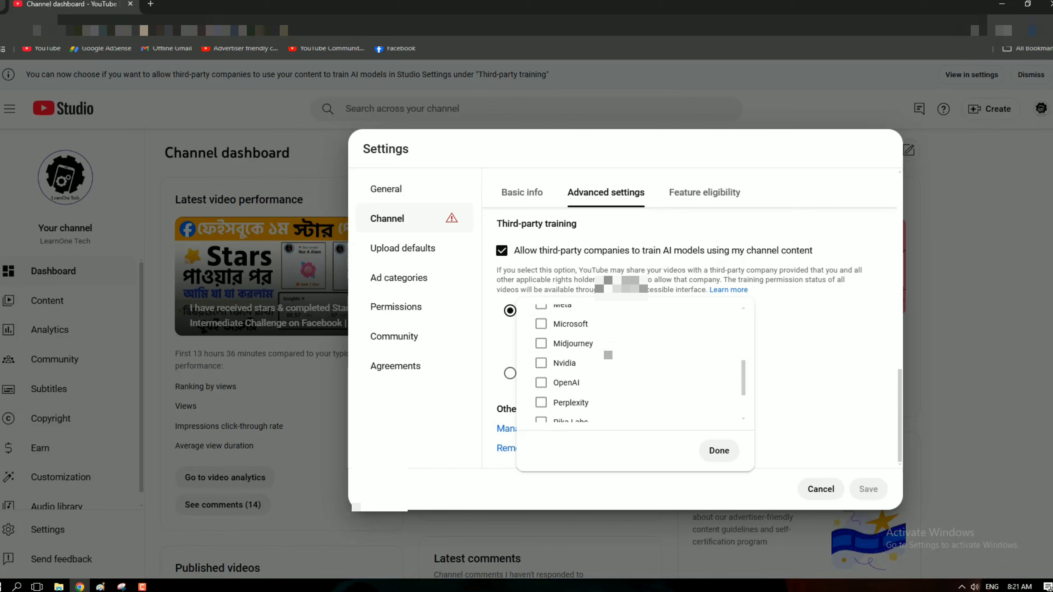
pyautogui.scroll(-3, 630, 363)
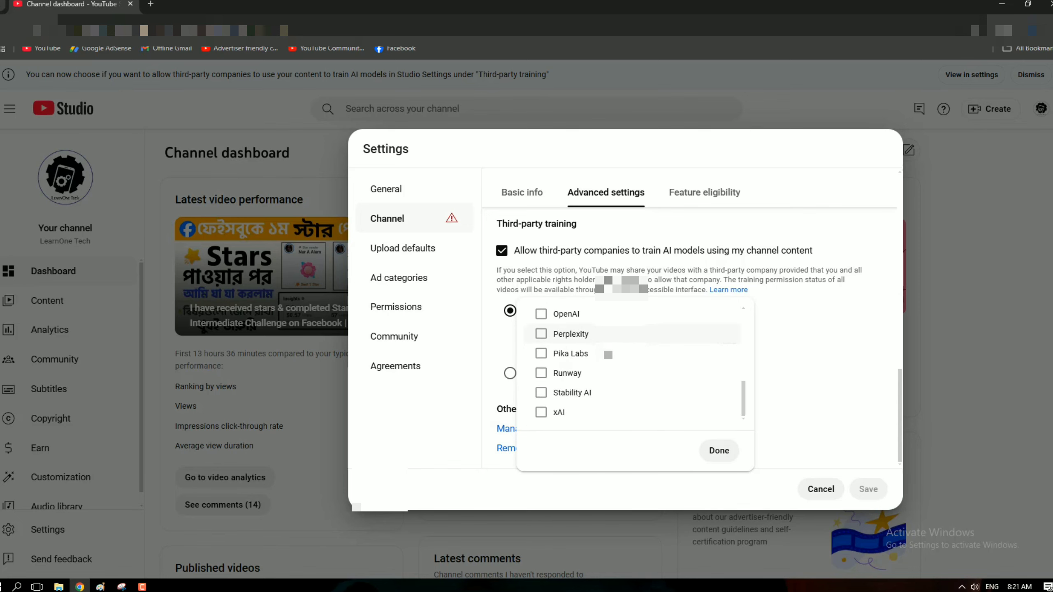
pyautogui.scroll(7, 604, 354)
pyautogui.scroll(-7, 603, 350)
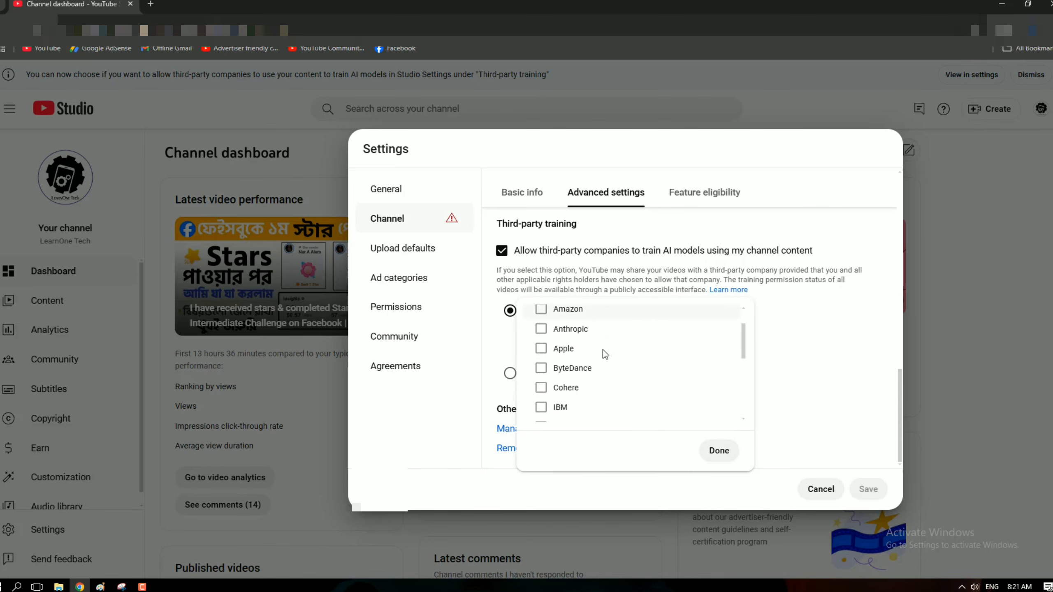
pyautogui.scroll(7, 603, 350)
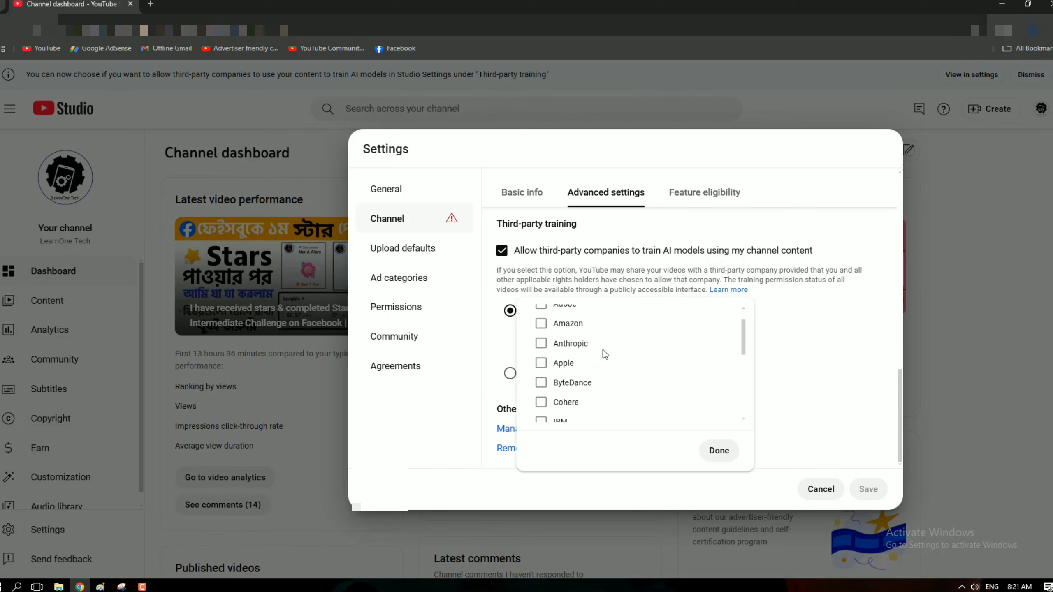
pyautogui.click(541, 315)
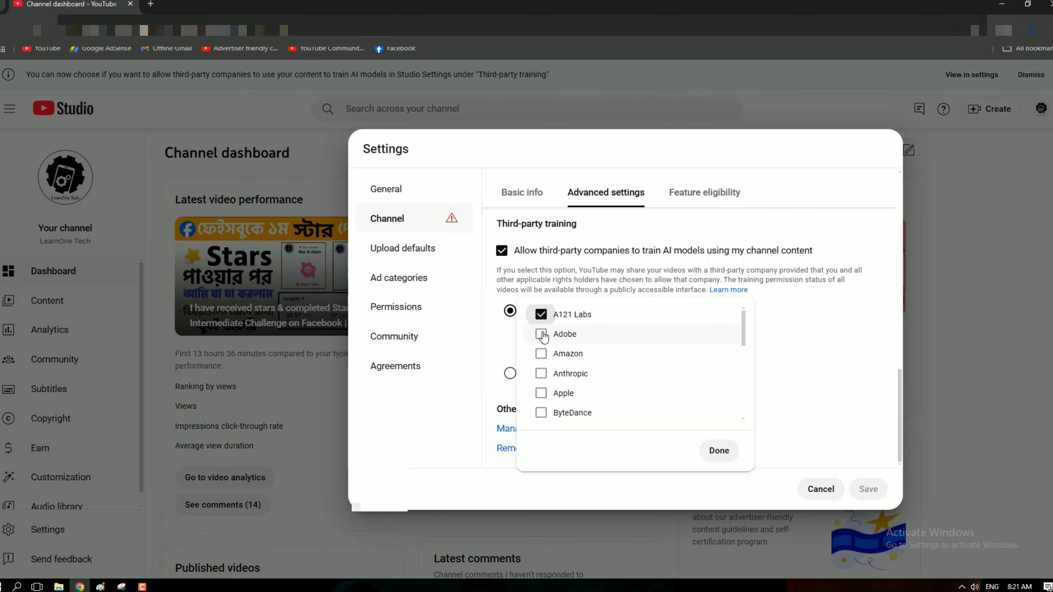
pyautogui.click(541, 334)
pyautogui.click(541, 354)
# Add Nvidia, OpenAI, Perplexity, Runway, Stability AI, xAI and Pika Labs to the selected third-party companies
pyautogui.scroll(-4, 539, 369)
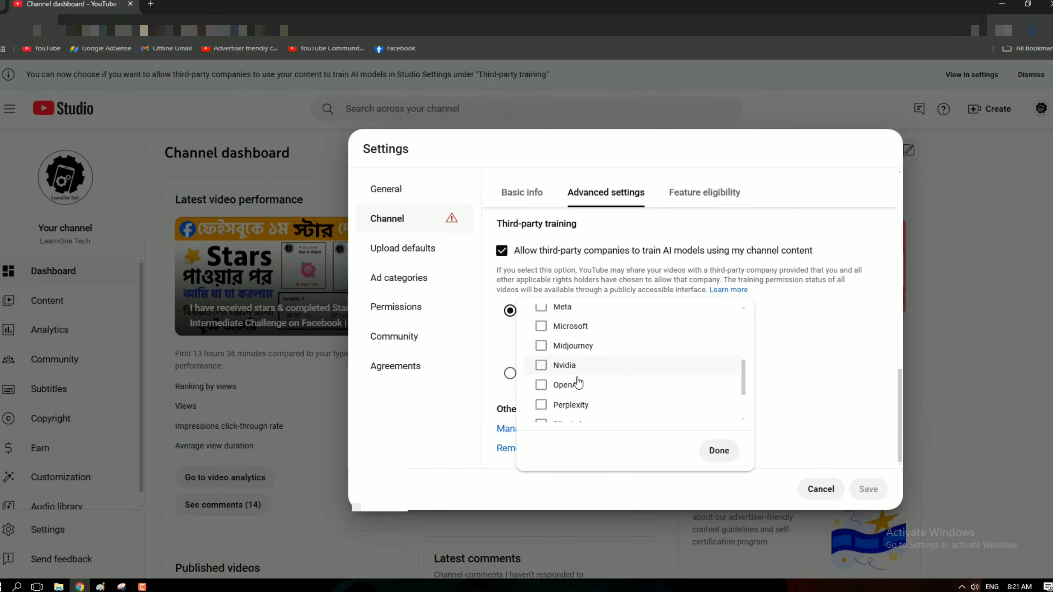
pyautogui.click(540, 363)
pyautogui.click(541, 383)
pyautogui.click(541, 402)
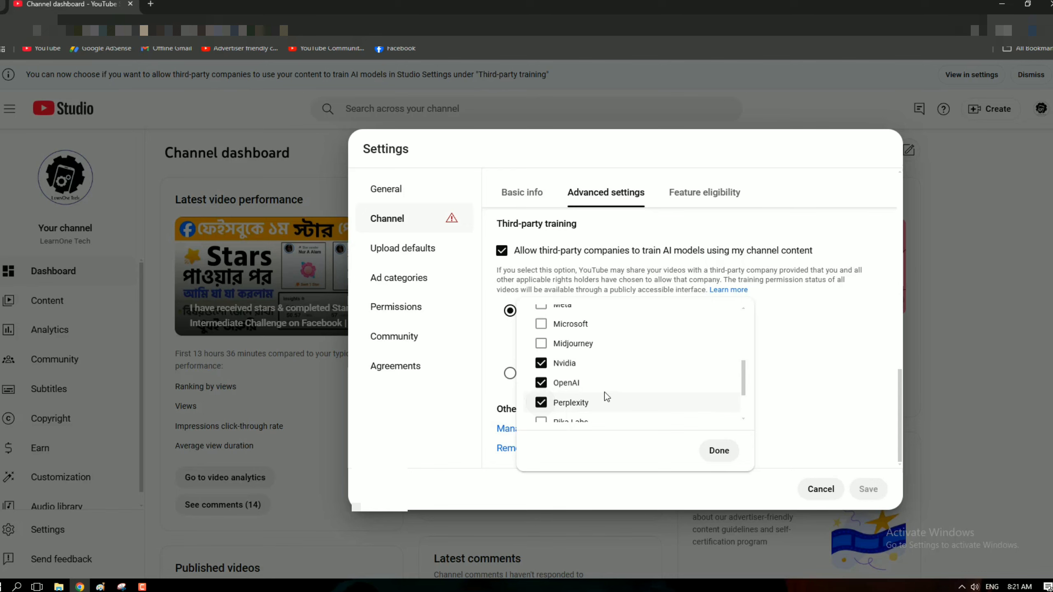
pyautogui.scroll(-2, 581, 386)
pyautogui.click(541, 375)
pyautogui.click(541, 395)
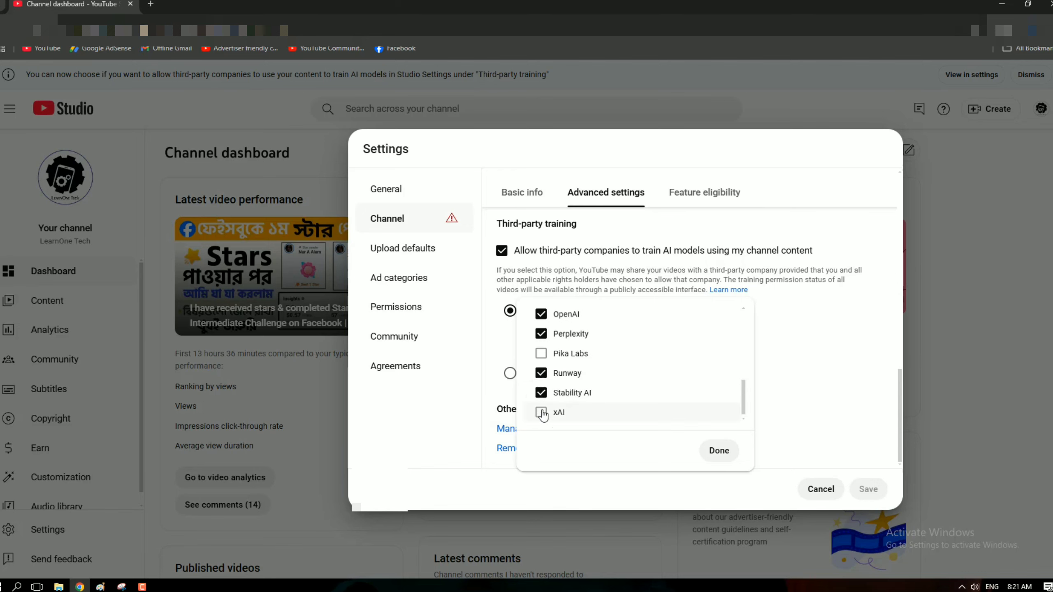
pyautogui.click(541, 413)
pyautogui.click(540, 358)
# Add Apple, ByteDance, Midjourney, Microsoft, Meta and IBM to the selected third-party companies
pyautogui.scroll(6, 541, 365)
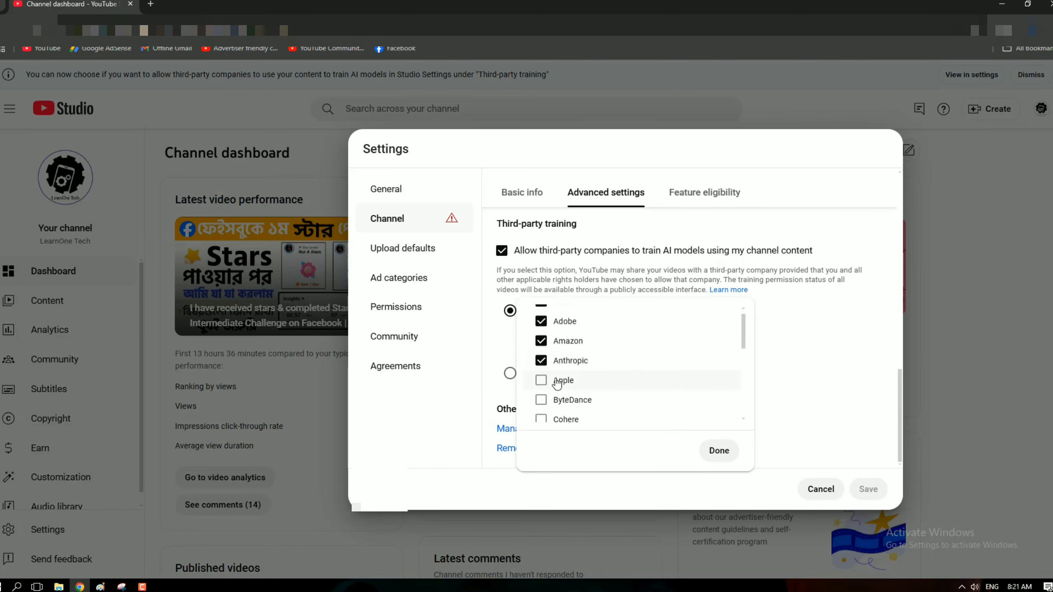
pyautogui.click(542, 380)
pyautogui.click(541, 399)
pyautogui.scroll(-3, 580, 386)
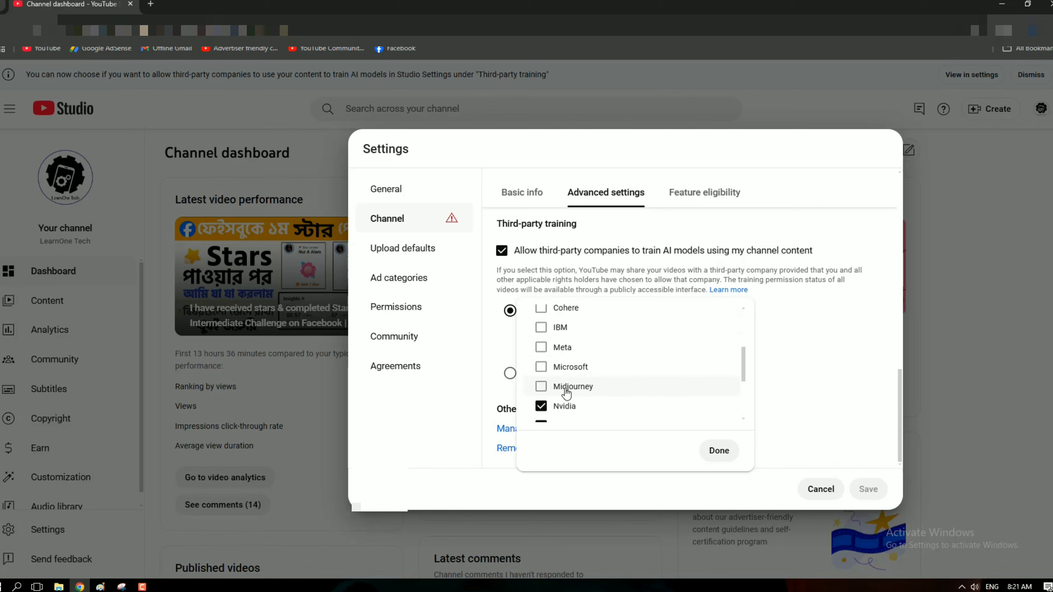
pyautogui.click(543, 387)
pyautogui.click(542, 367)
pyautogui.click(541, 347)
pyautogui.click(541, 327)
# Complete the company selection with Cohere, and switch the training permission to all third-party companies
pyautogui.scroll(3, 580, 365)
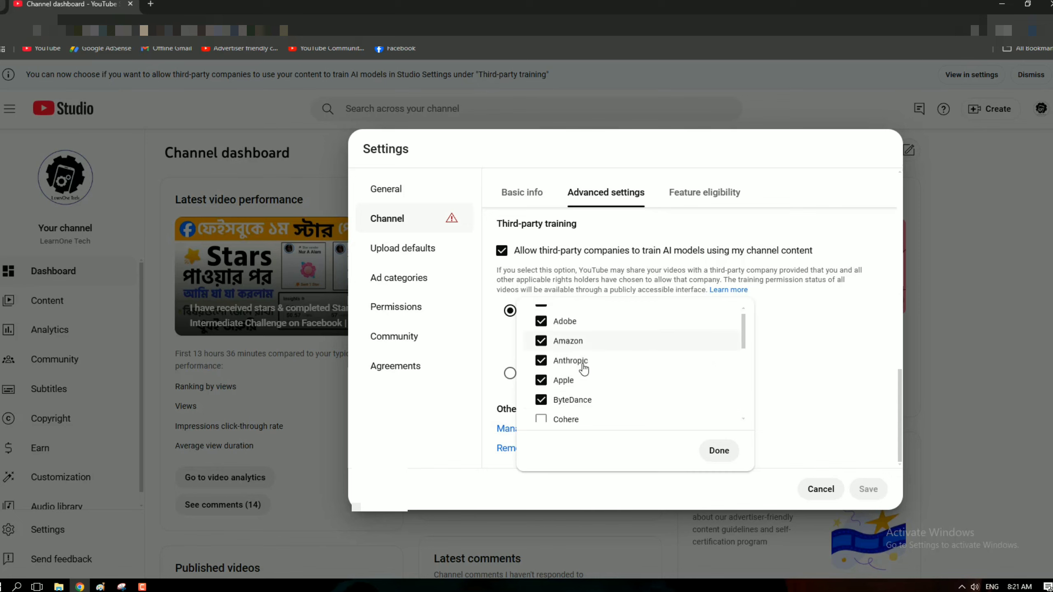
pyautogui.click(566, 419)
pyautogui.scroll(1, 638, 389)
pyautogui.scroll(-3, 639, 392)
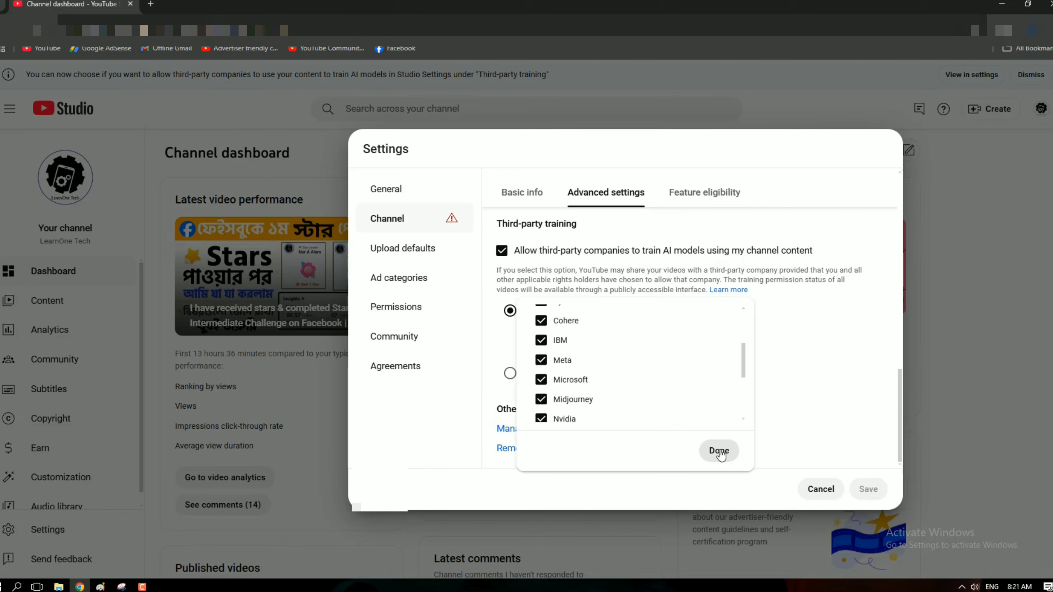
pyautogui.click(720, 452)
pyautogui.click(555, 378)
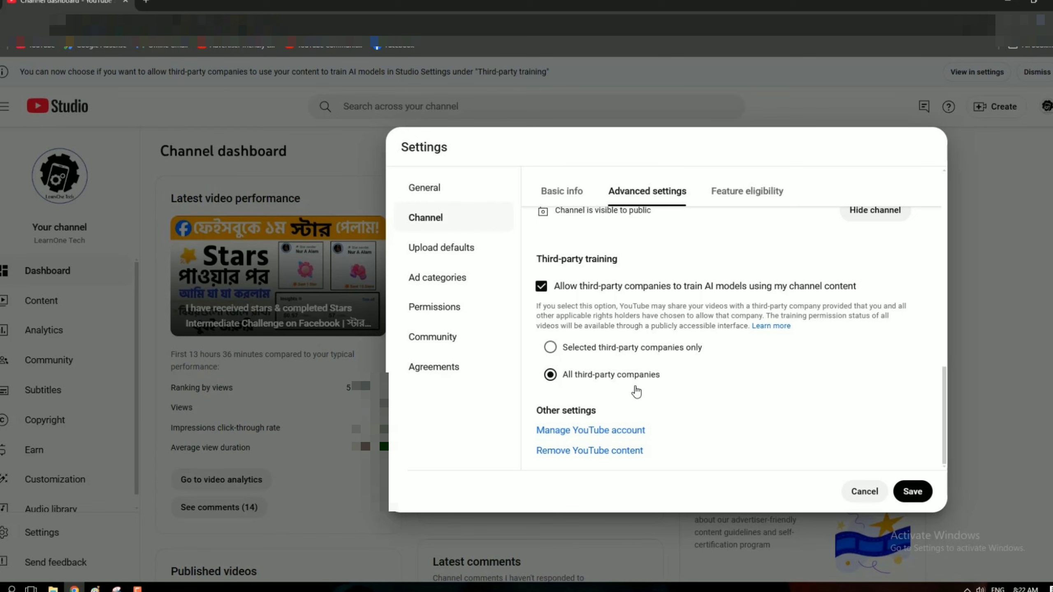
# Restrict the training permission to selected third-party companies only and deselect the companies in the list down to OpenAI
pyautogui.click(550, 348)
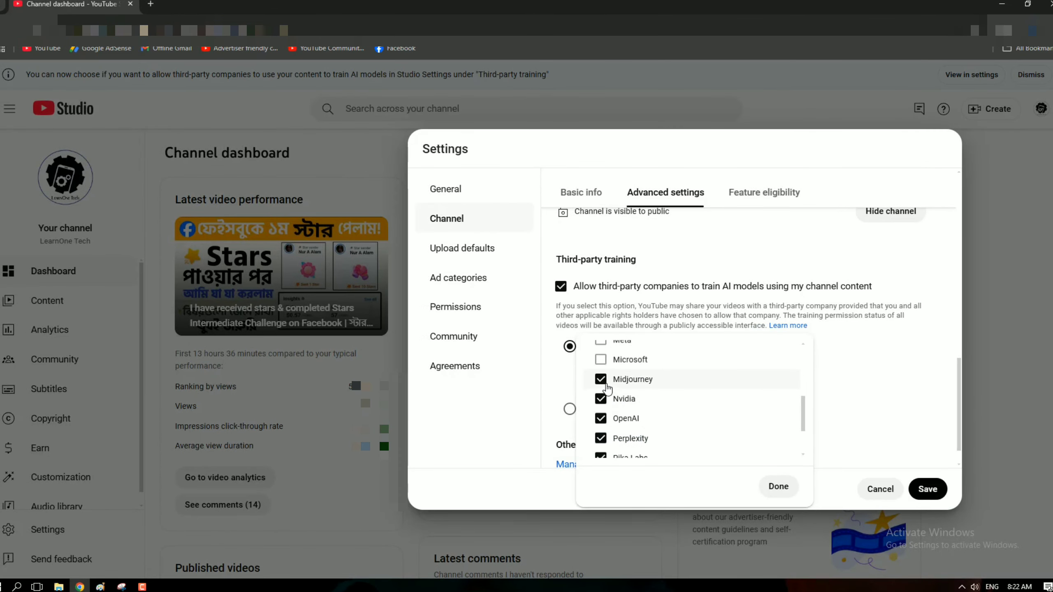
pyautogui.click(581, 380)
pyautogui.click(601, 399)
pyautogui.scroll(-1, 602, 404)
pyautogui.click(603, 404)
pyautogui.scroll(-1, 602, 404)
pyautogui.click(603, 404)
# Deselect Perplexity, Pika Labs, Runway, Stability AI and xAI, and confirm the company list
pyautogui.scroll(-1, 604, 405)
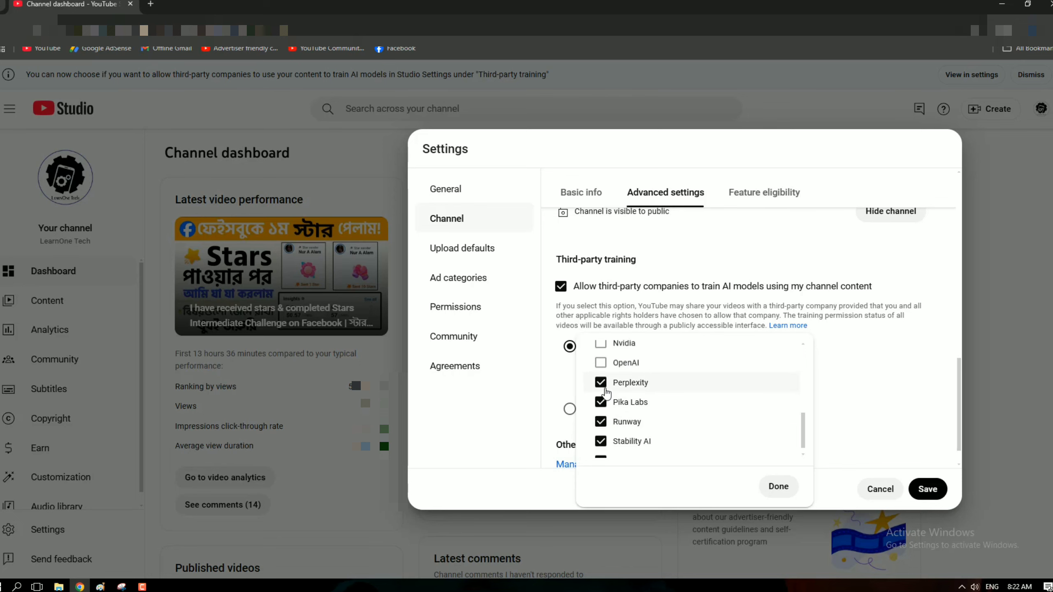
pyautogui.click(606, 403)
pyautogui.click(605, 423)
pyautogui.scroll(-1, 605, 422)
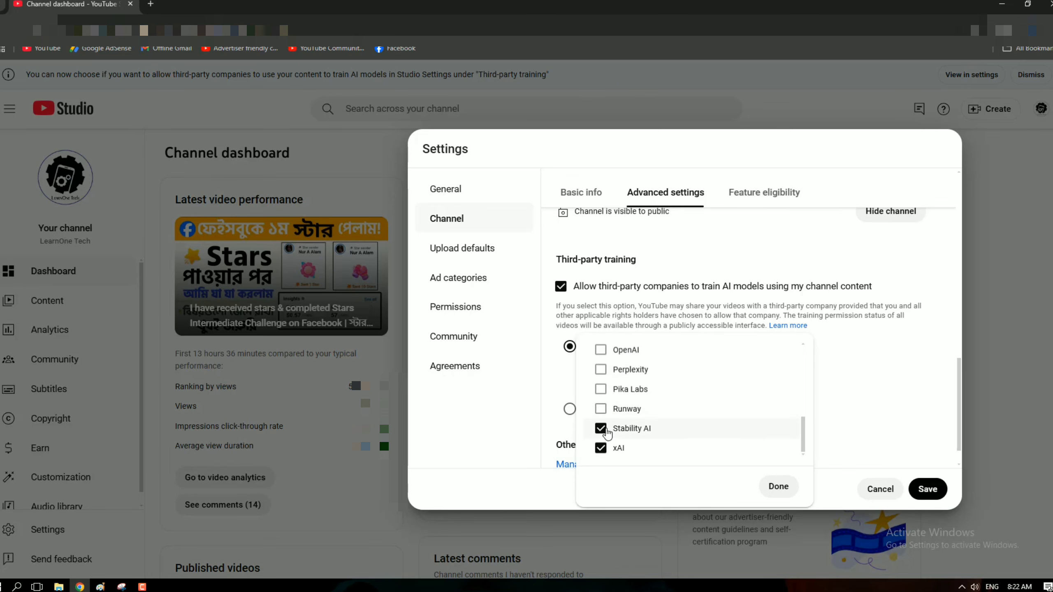
pyautogui.click(606, 430)
pyautogui.click(605, 449)
pyautogui.click(776, 487)
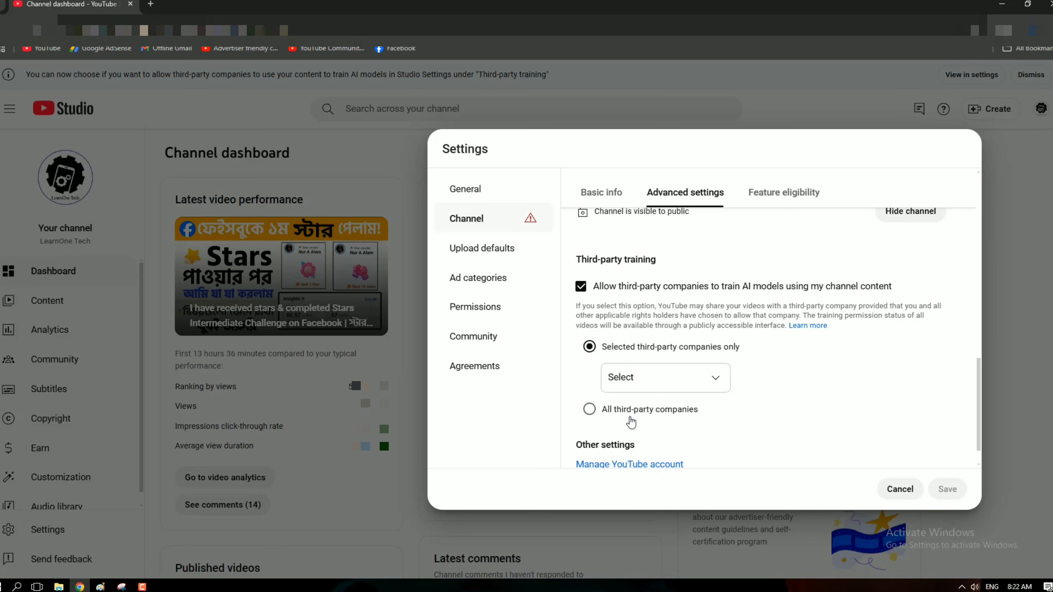
# Set the training permission to all third-party companies and save the channel settings
pyautogui.click(660, 413)
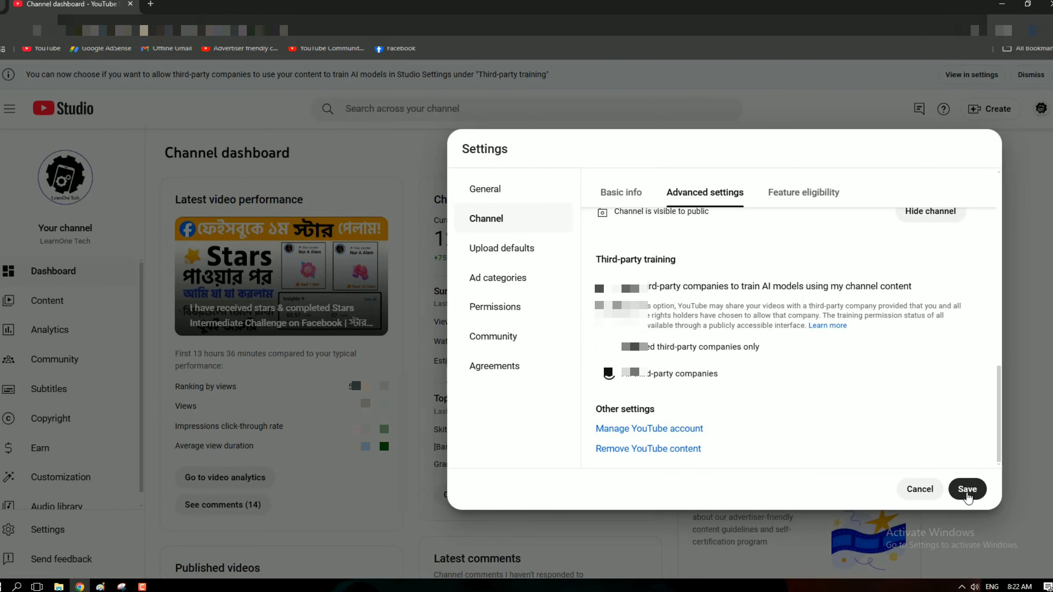
pyautogui.click(967, 490)
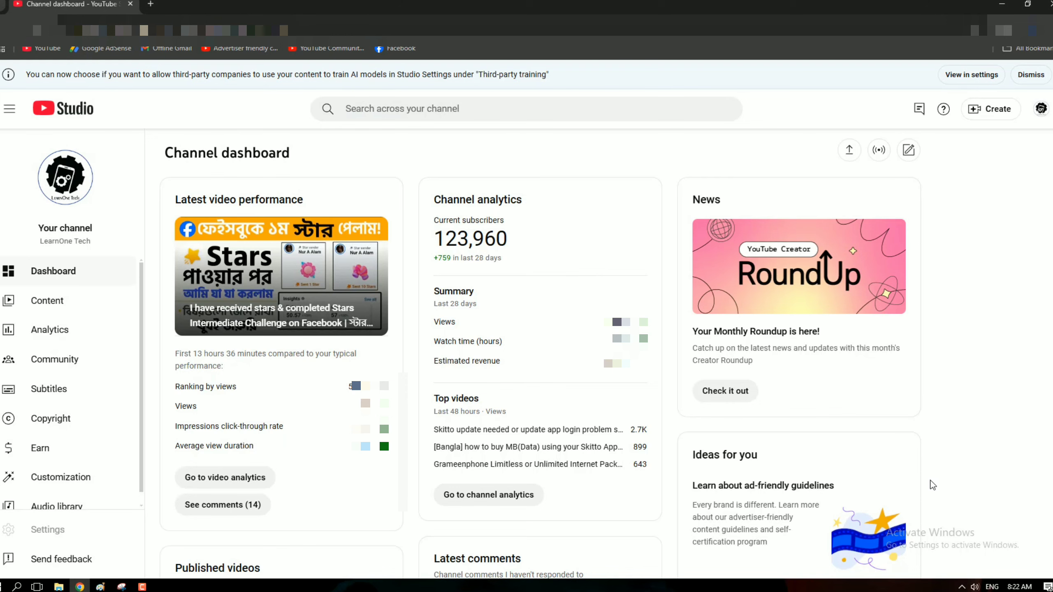